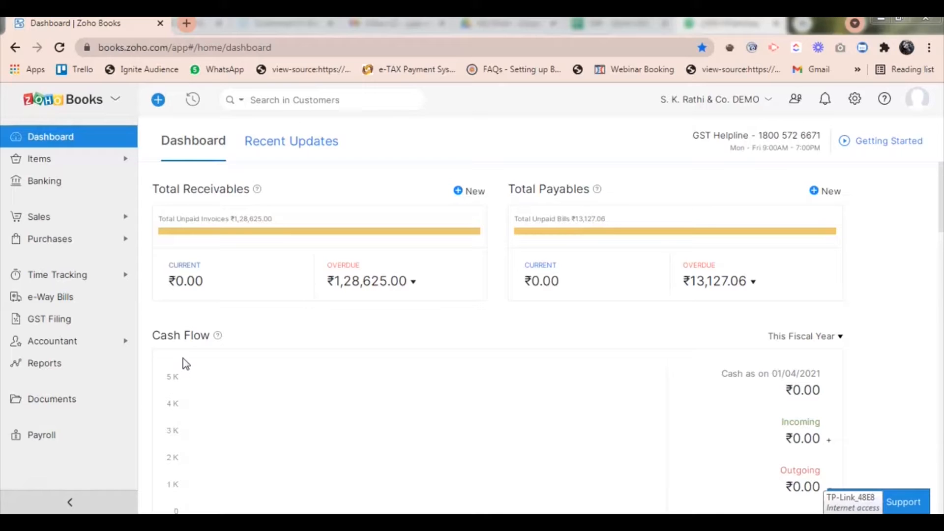
- Open the Chart of Accounts and look through the list of active accounts
{"action": "left_click", "coordinate": [126, 341]}
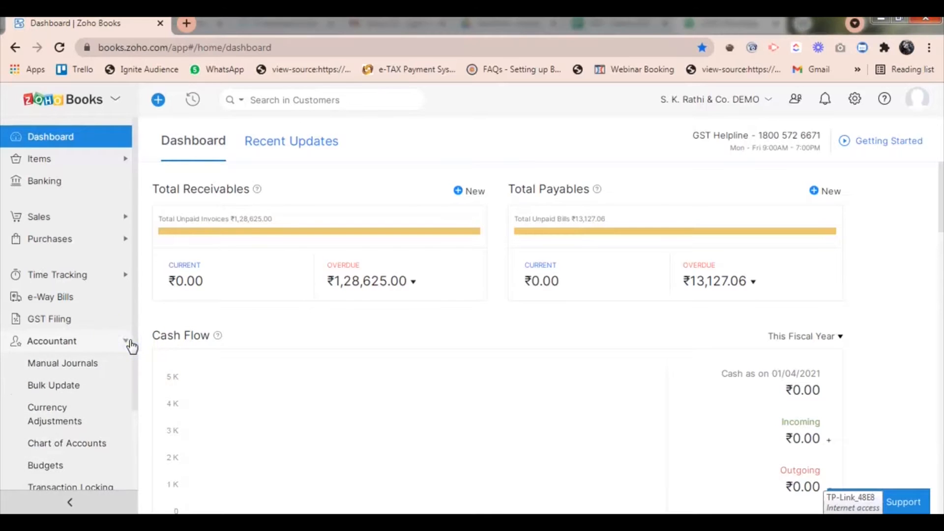
{"action": "left_click", "coordinate": [76, 444]}
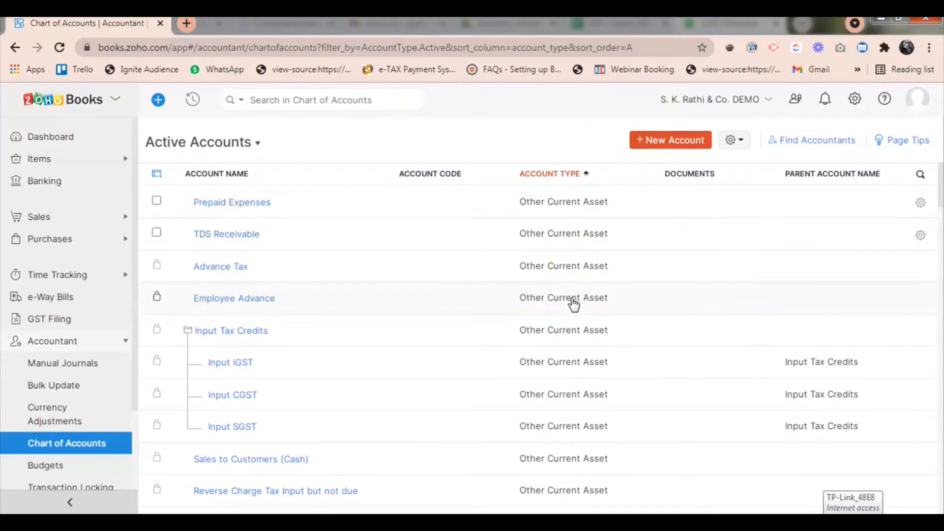
{"action": "left_click", "coordinate": [333, 236]}
{"action": "mouse_move", "coordinate": [172, 342]}
{"action": "mouse_move", "coordinate": [158, 268]}
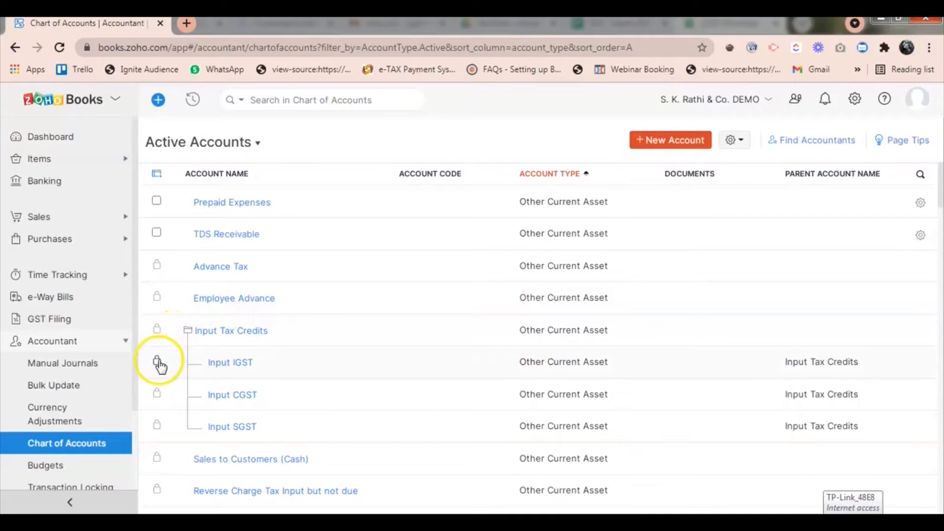
{"action": "mouse_move", "coordinate": [158, 393]}
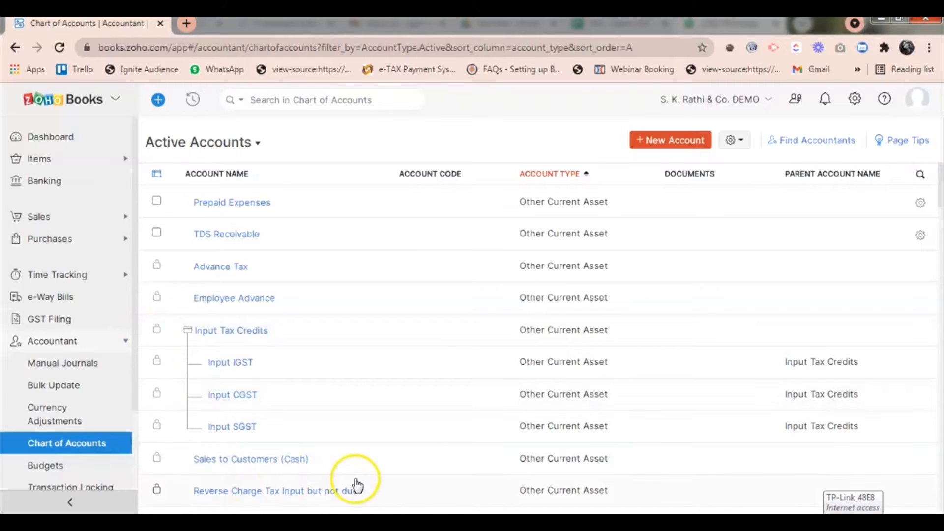
{"action": "left_click_drag", "start_coordinate": [940, 178], "coordinate": [939, 379]}
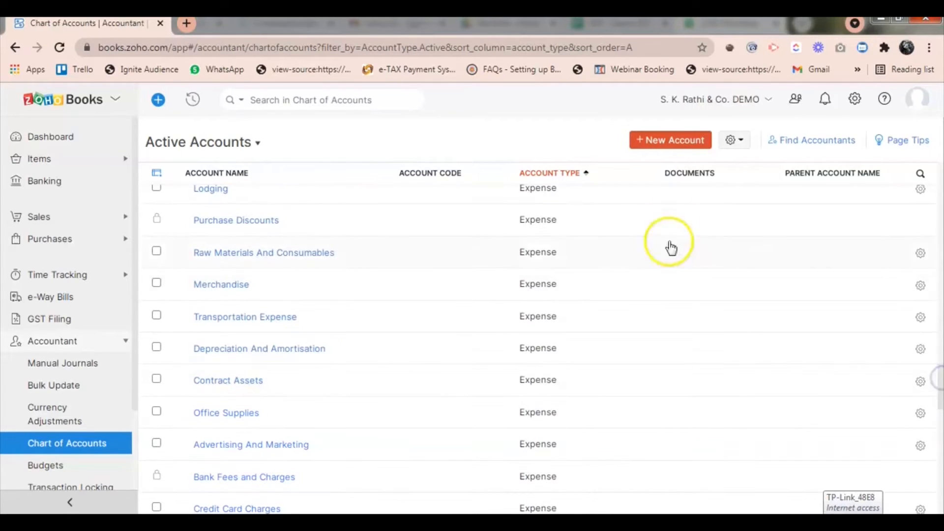
- Start a new account and review the available account types, from assets through liabilities, equity and income to expenses
{"action": "left_click", "coordinate": [667, 141]}
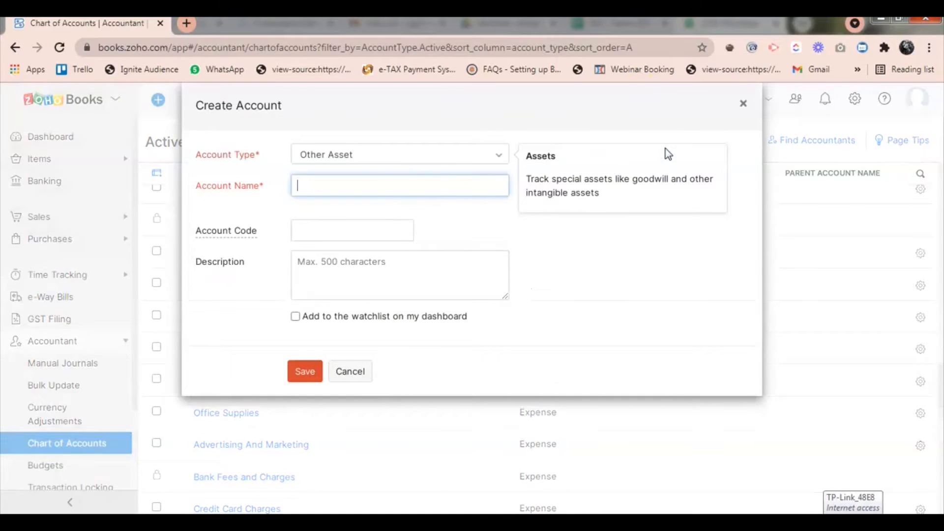
{"action": "left_click", "coordinate": [432, 155]}
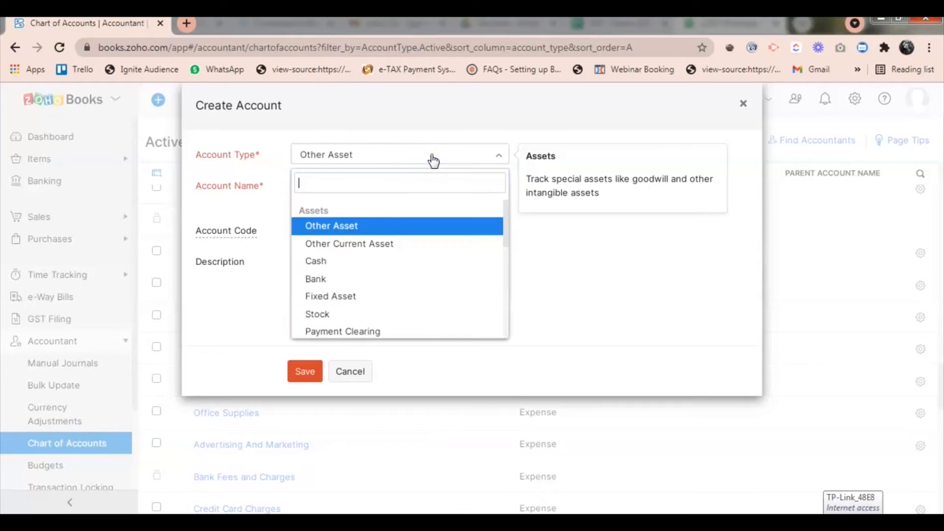
{"action": "key", "text": "Down"}
{"action": "key", "text": "Down"}
{"action": "key", "text": "Down"}
{"action": "key", "text": "Down"}
{"action": "key", "text": "Down"}
{"action": "key", "text": "Down"}
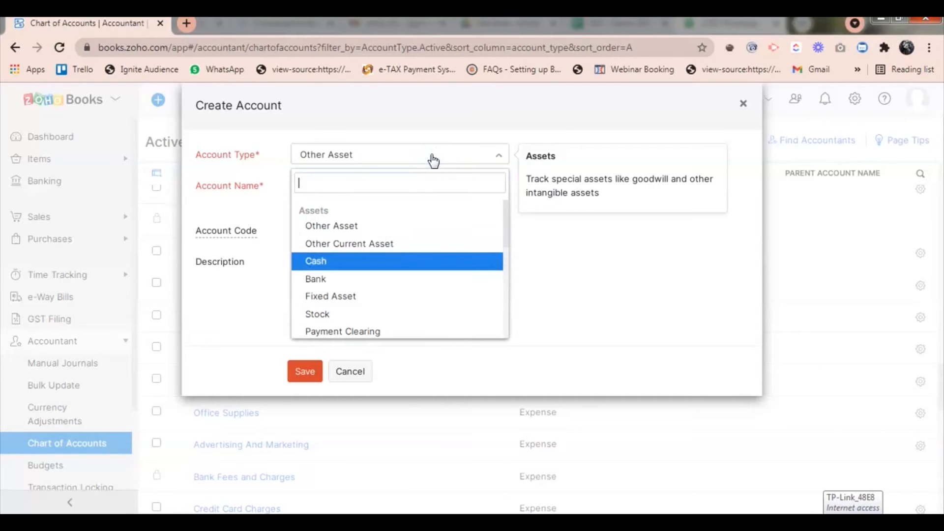
{"action": "key", "text": "Down"}
{"action": "key", "text": "Down"}
{"action": "key", "text": "Down"}
{"action": "key", "text": "Down"}
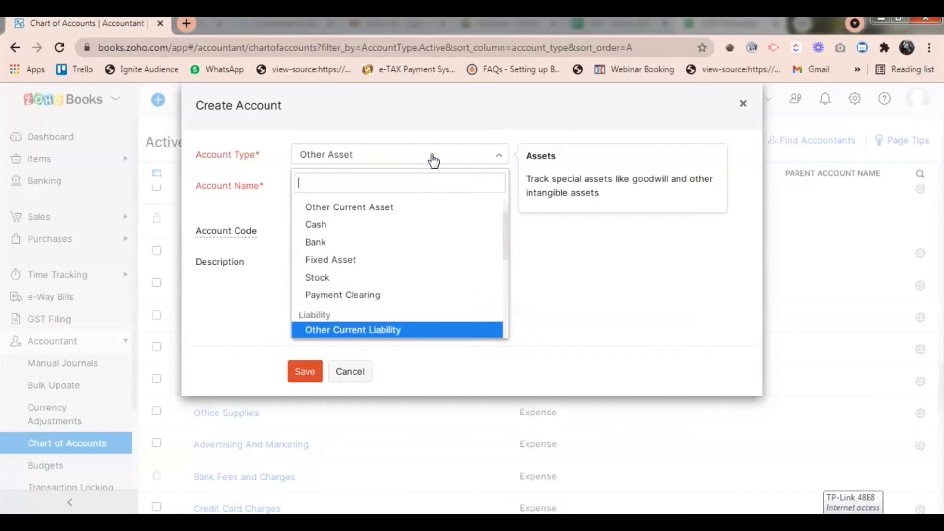
{"action": "key", "text": "Down"}
{"action": "key", "text": "Down"}
{"action": "key", "text": "Down"}
{"action": "key", "text": "Down"}
{"action": "key", "text": "Down"}
{"action": "key", "text": "Down"}
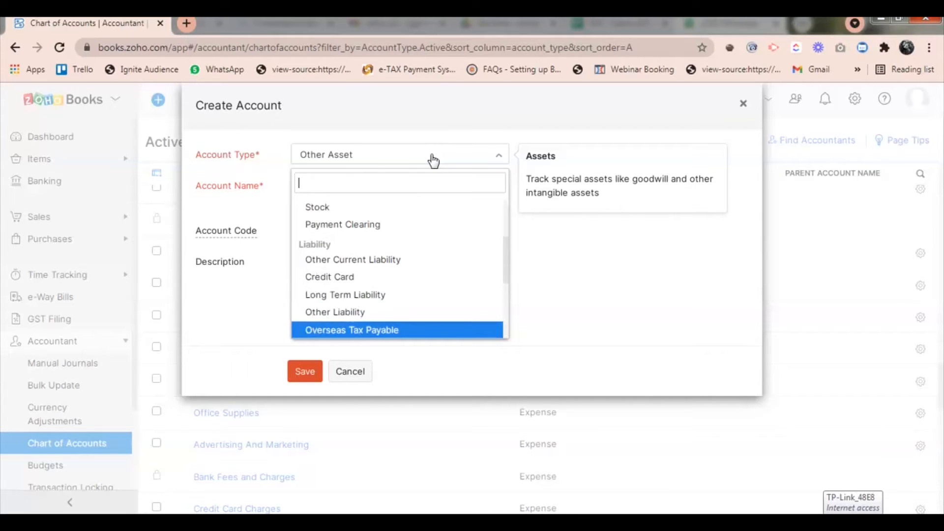
{"action": "key", "text": "Down"}
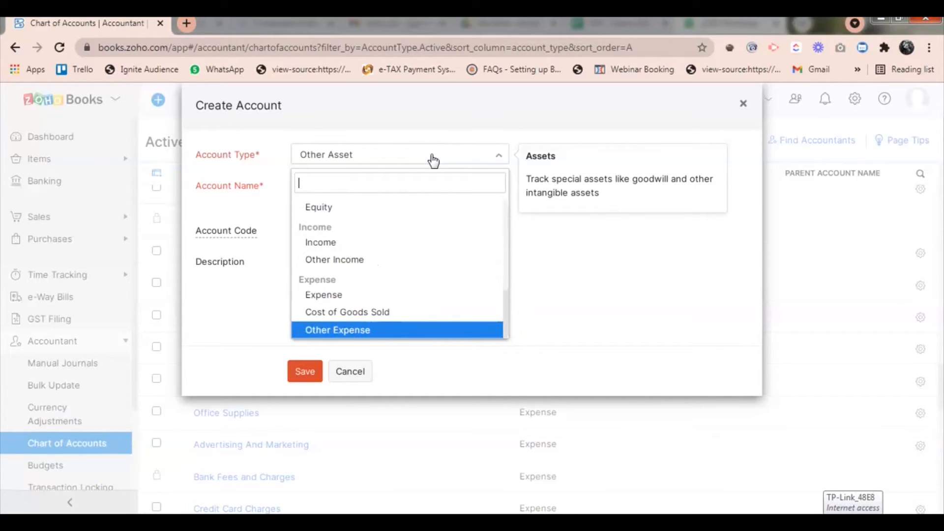
{"action": "key", "text": "Up"}
{"action": "key", "text": "Up"}
{"action": "key", "text": "Up"}
{"action": "key", "text": "Up"}
{"action": "key", "text": "Up"}
{"action": "key", "text": "Up"}
{"action": "key", "text": "Up"}
{"action": "key", "text": "Up"}
{"action": "key", "text": "Up"}
{"action": "key", "text": "Up"}
{"action": "key", "text": "Up"}
{"action": "key", "text": "Up"}
{"action": "key", "text": "Up"}
{"action": "key", "text": "Up"}
{"action": "key", "text": "Up"}
{"action": "key", "text": "Up"}
{"action": "key", "text": "Up"}
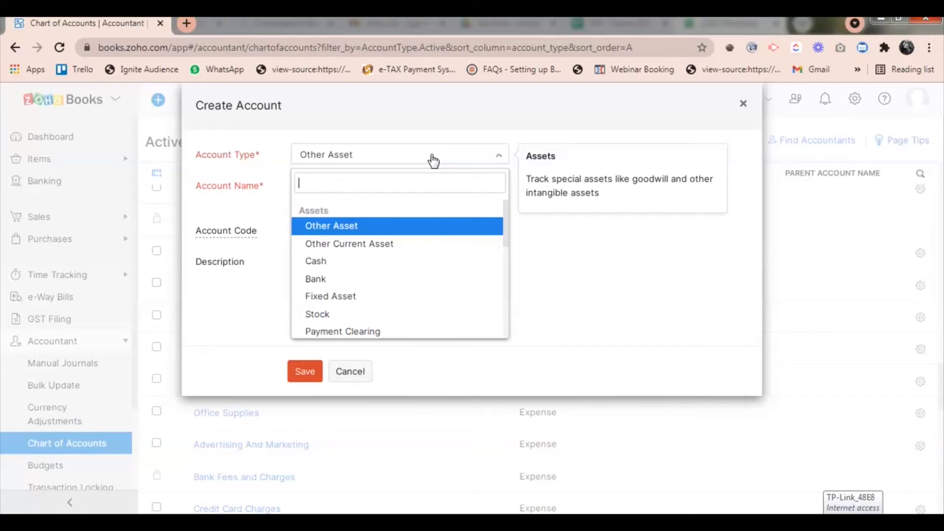
- Create the new account with the type Other Asset and the name Fixed Deposit, and save it
{"action": "left_click", "coordinate": [337, 226]}
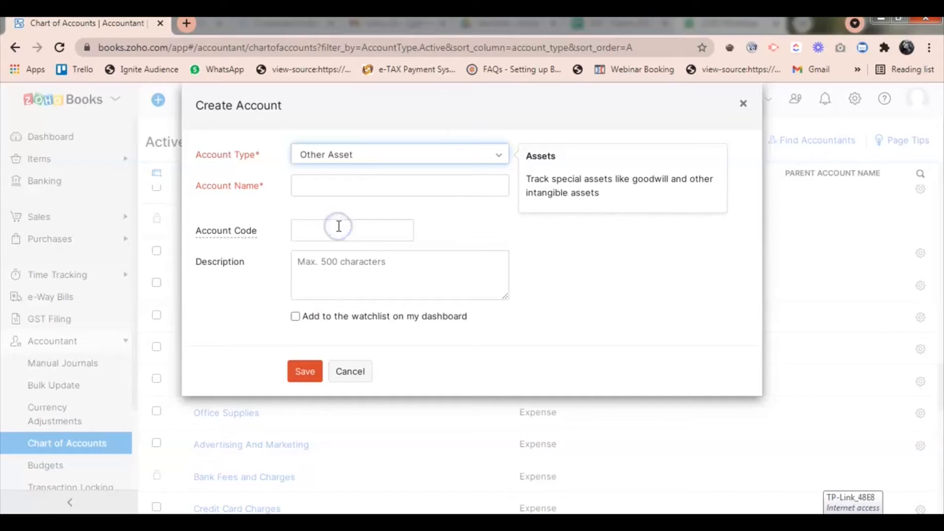
{"action": "left_click", "coordinate": [366, 185]}
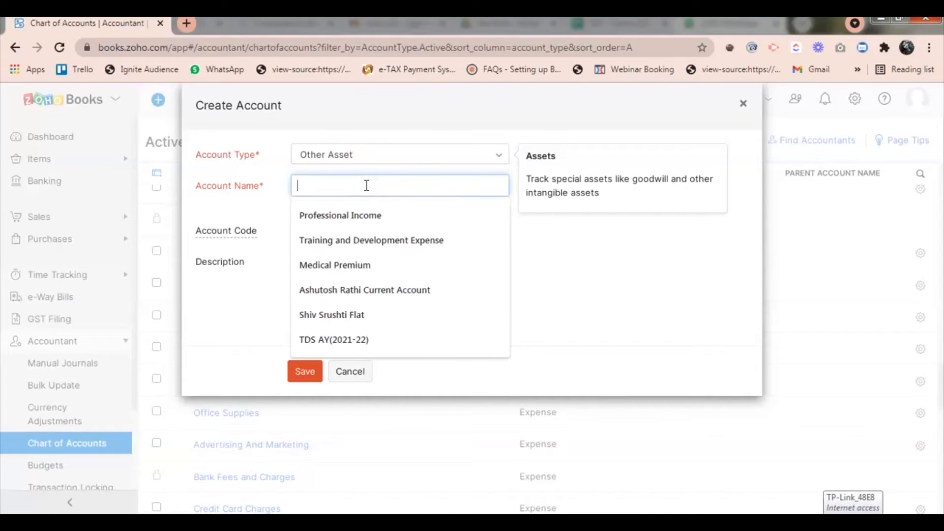
{"action": "type", "text": "Fix"}
{"action": "left_click", "coordinate": [362, 215]}
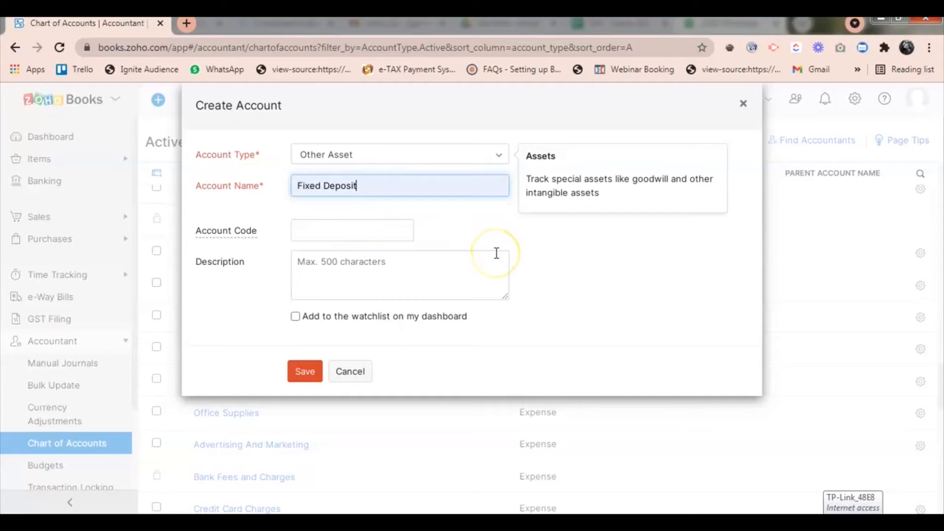
{"action": "left_click", "coordinate": [307, 377]}
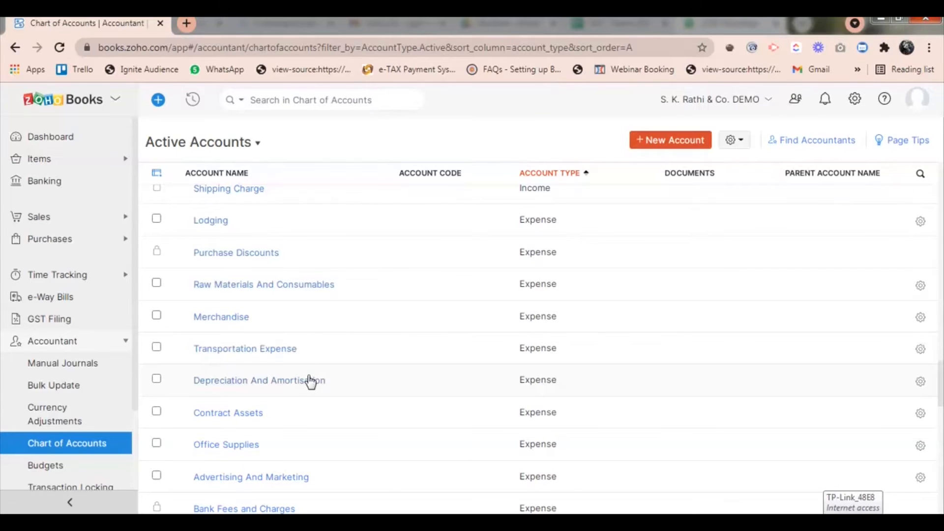
- Create and save another account with the type Other Current Asset and the name Investment
{"action": "left_click", "coordinate": [642, 145]}
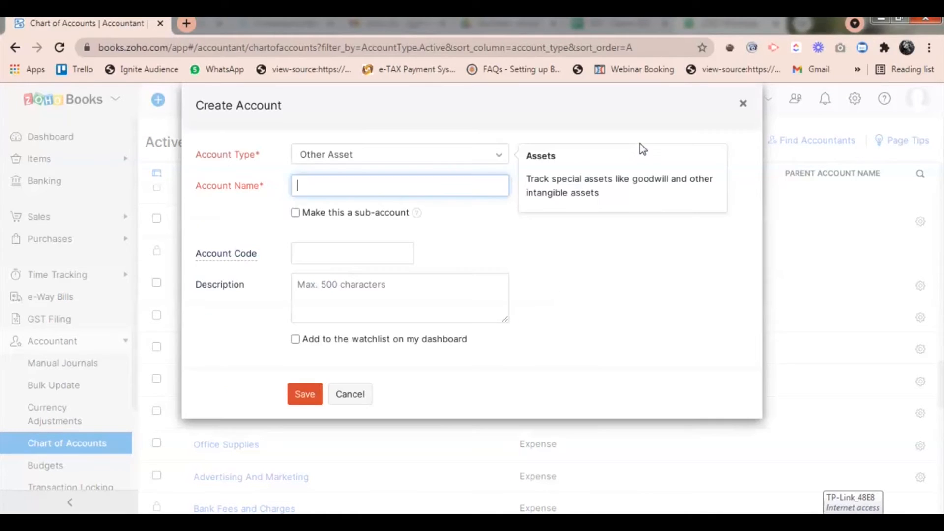
{"action": "left_click", "coordinate": [485, 153]}
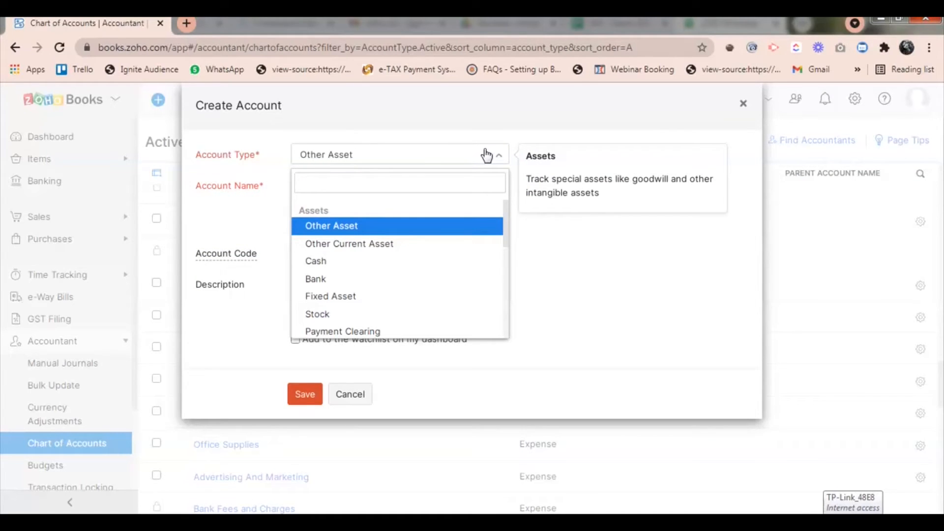
{"action": "left_click", "coordinate": [381, 244]}
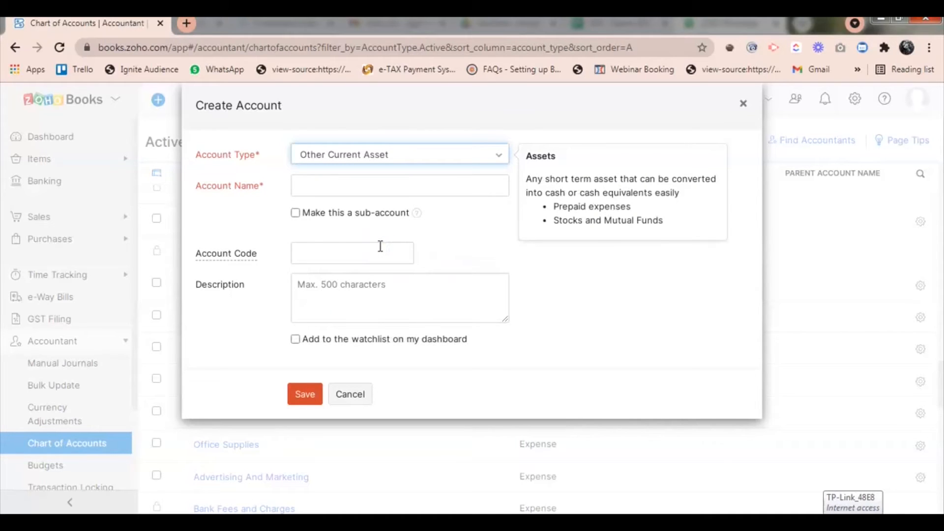
{"action": "left_click", "coordinate": [386, 185]}
{"action": "type", "text": "INV"}
{"action": "key", "text": "BackSpace"}
{"action": "key", "text": "BackSpace"}
{"action": "type", "text": "nvestment"}
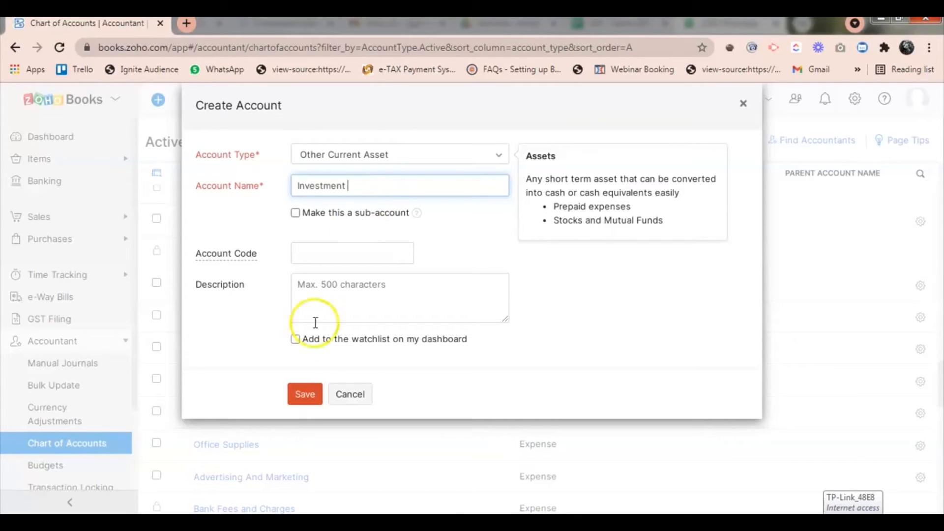
{"action": "left_click", "coordinate": [300, 396]}
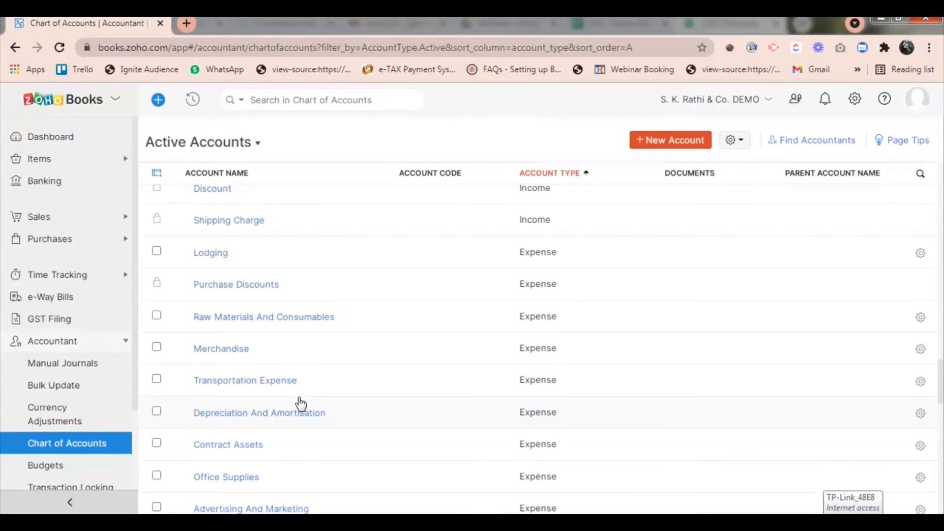
- Find the Fixed Deposit account by searching the page for "fixed", and change its account type to Other Current Asset
{"action": "key", "text": "ctrl+f"}
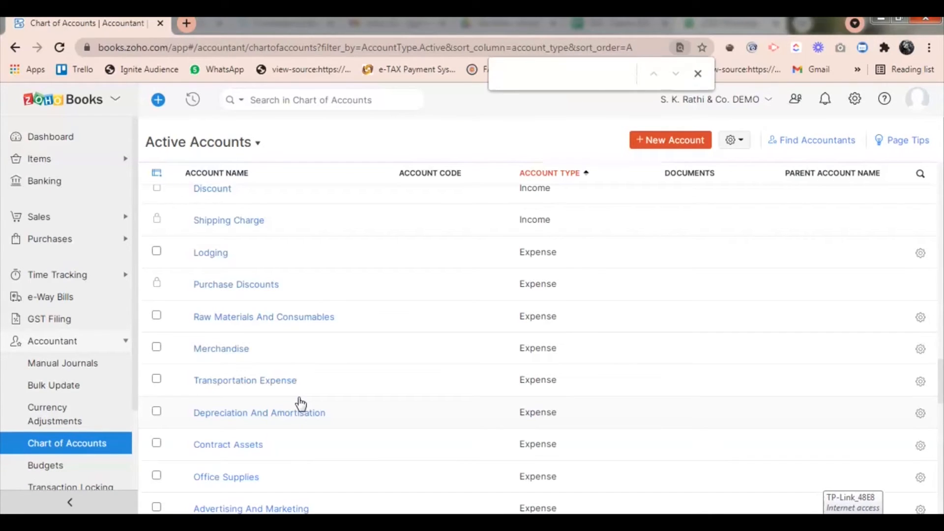
{"action": "type", "text": "fixed"}
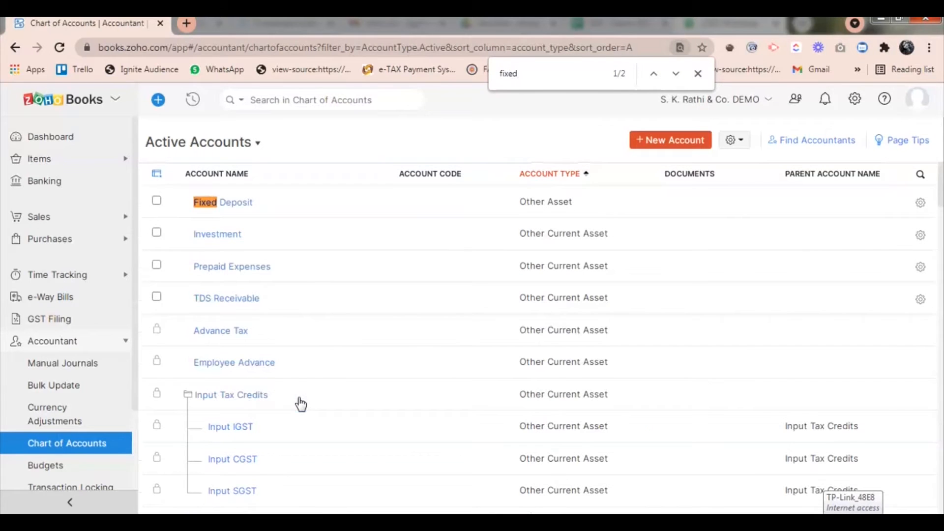
{"action": "left_click", "coordinate": [568, 230]}
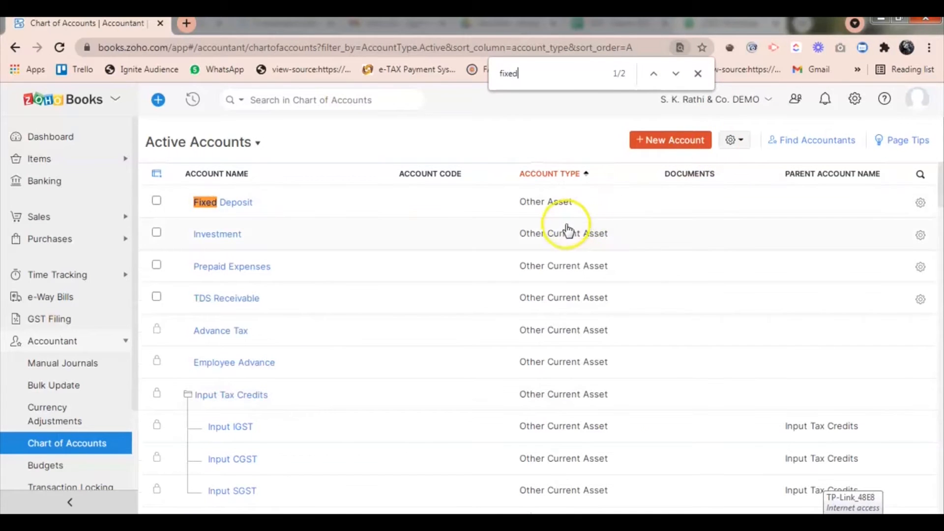
{"action": "left_click", "coordinate": [920, 203]}
{"action": "left_click", "coordinate": [905, 223]}
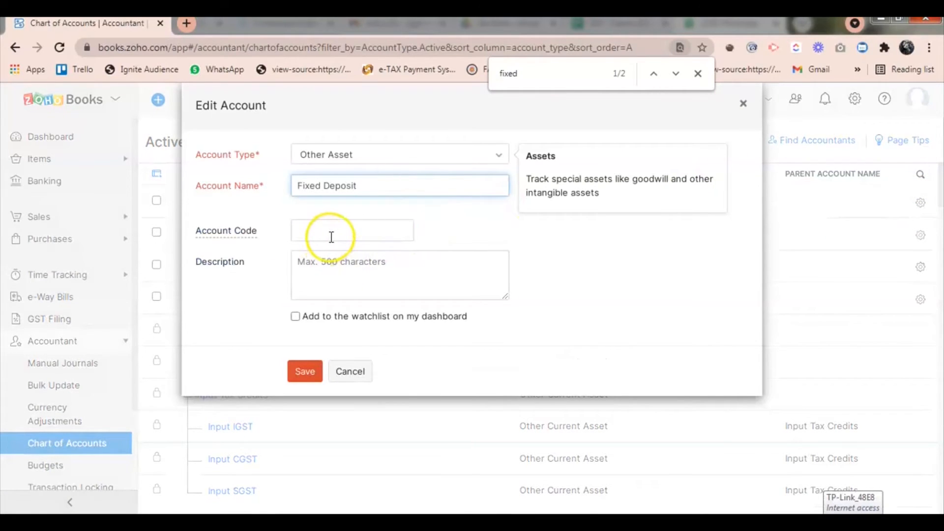
{"action": "left_click", "coordinate": [451, 226]}
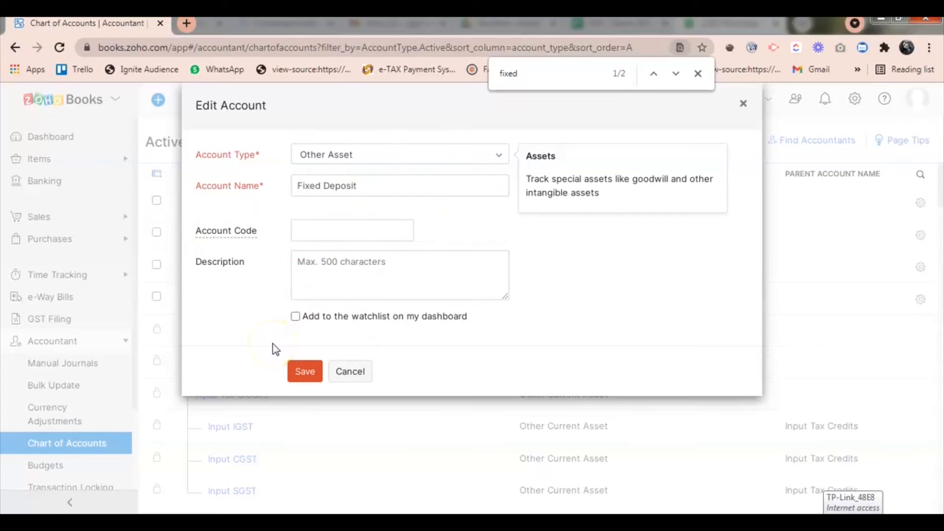
{"action": "left_click", "coordinate": [403, 156]}
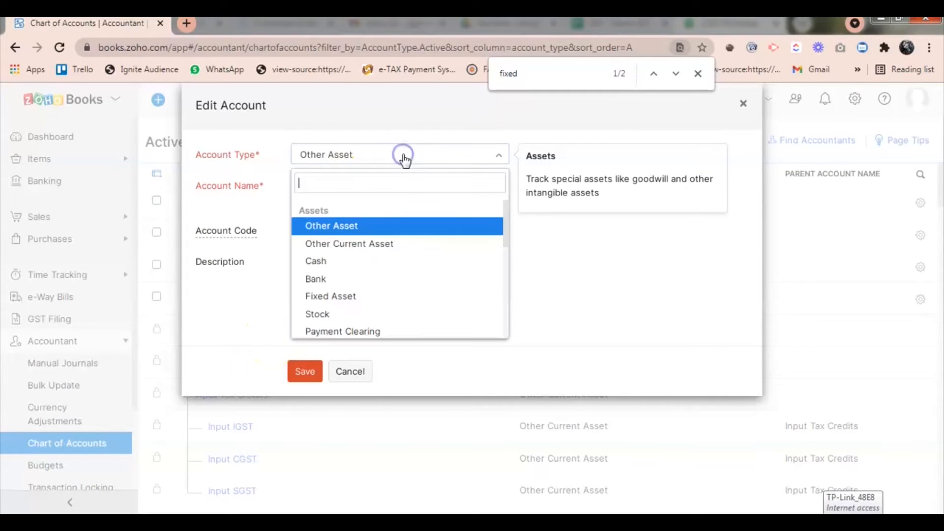
{"action": "left_click", "coordinate": [372, 239]}
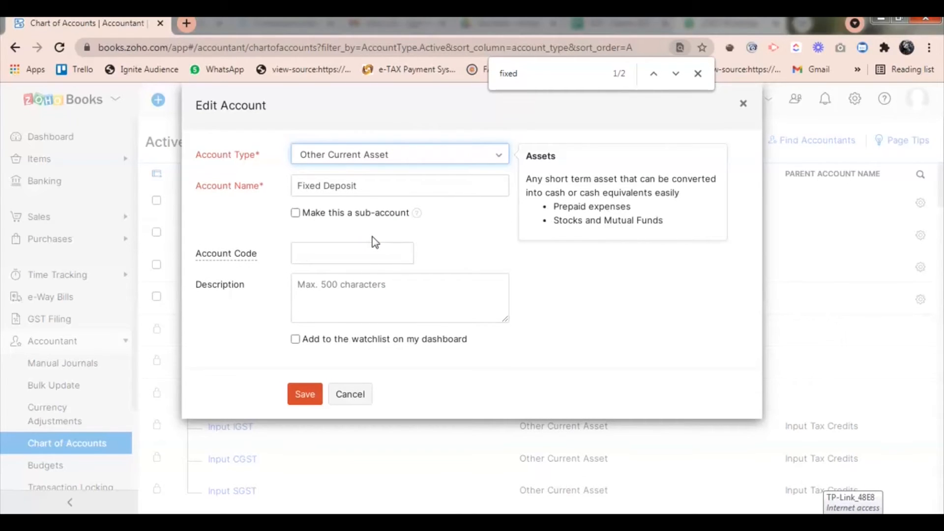
- Make Fixed Deposit a sub-account with Investment as its parent account, and save the change
{"action": "left_click", "coordinate": [290, 217]}
{"action": "left_click", "coordinate": [295, 213]}
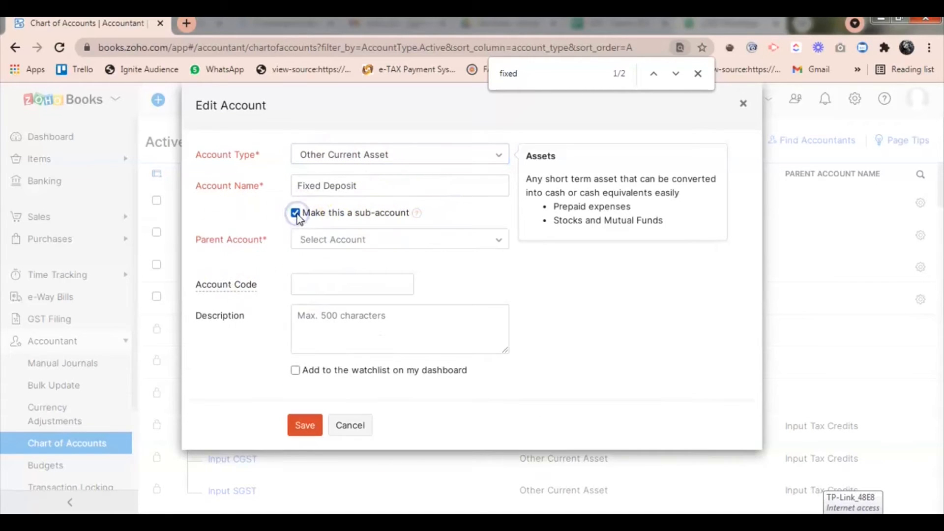
{"action": "left_click", "coordinate": [327, 240]}
{"action": "type", "text": "Inve"}
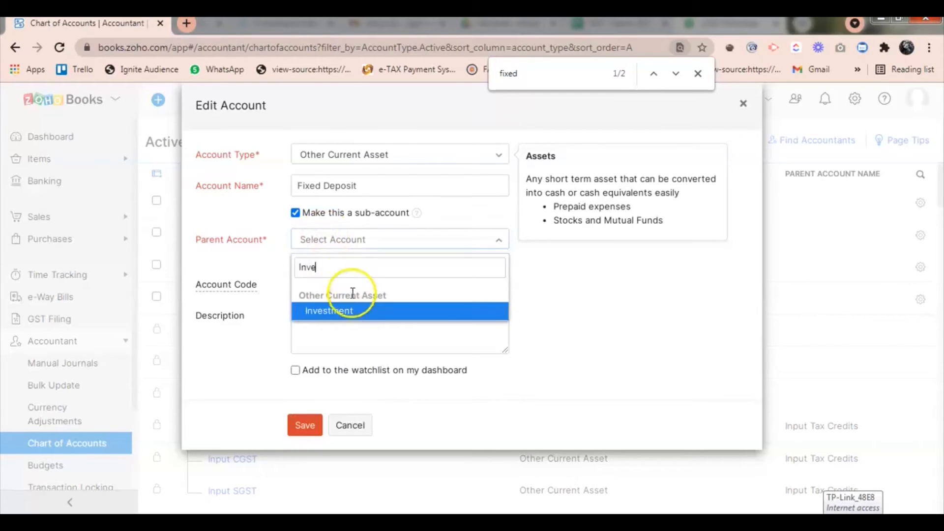
{"action": "left_click", "coordinate": [350, 309]}
{"action": "left_click", "coordinate": [310, 426]}
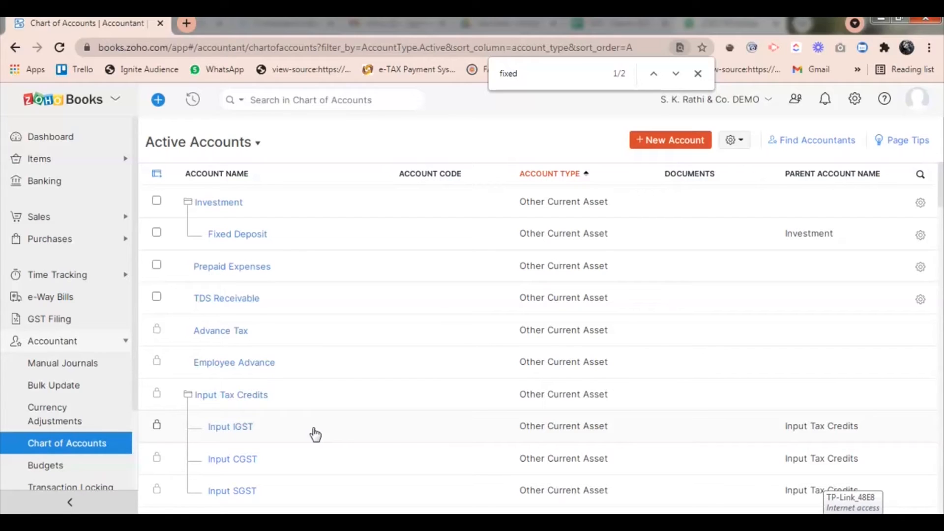
- Open the Petty Cash account from the banking overview
{"action": "left_click", "coordinate": [564, 269]}
{"action": "left_click", "coordinate": [63, 179]}
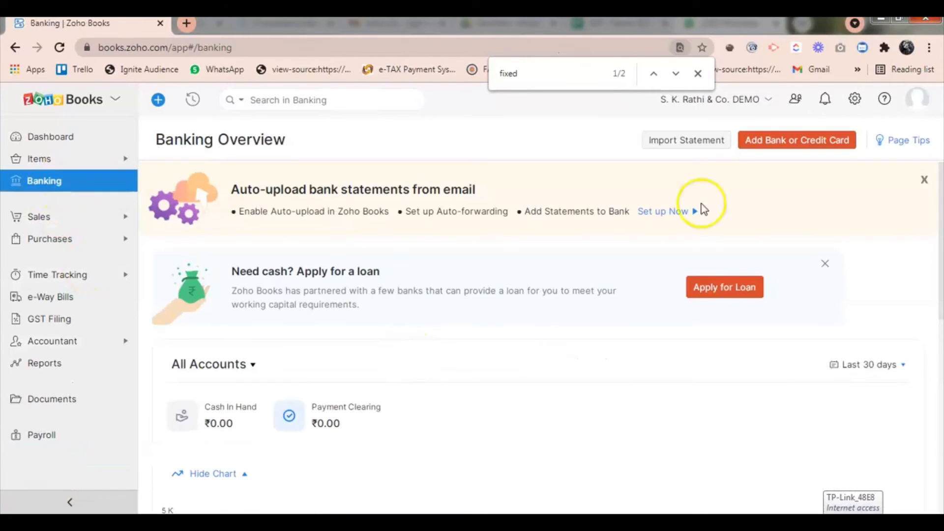
{"action": "scroll", "coordinate": [491, 319], "scroll_direction": "down", "scroll_amount": 8}
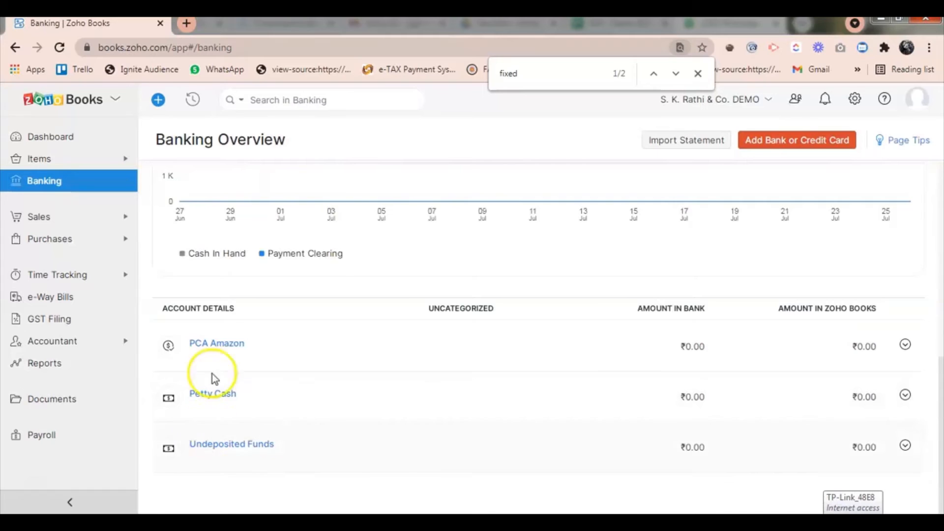
{"action": "left_click", "coordinate": [226, 394]}
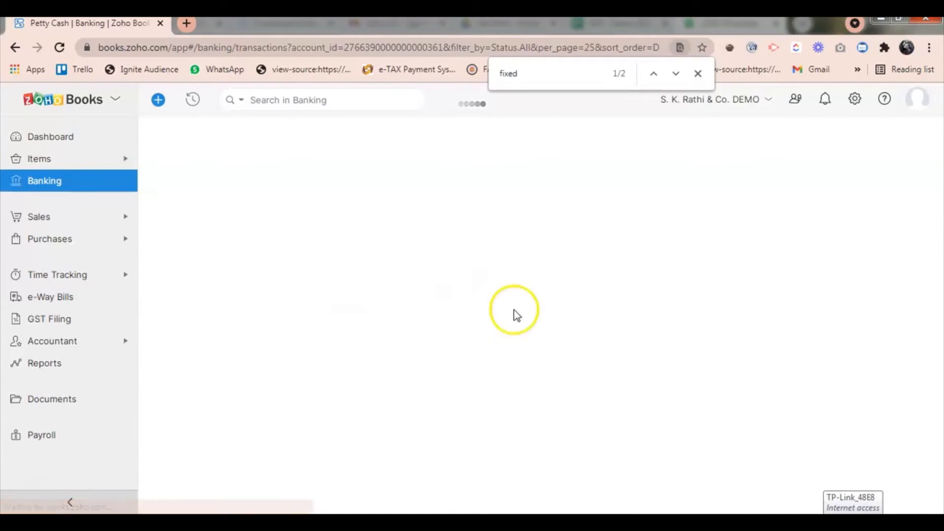
- Record a Transfer To Another Account of INR 100000 from Petty Cash to Fixed Deposit, and save it
{"action": "left_click", "coordinate": [791, 185]}
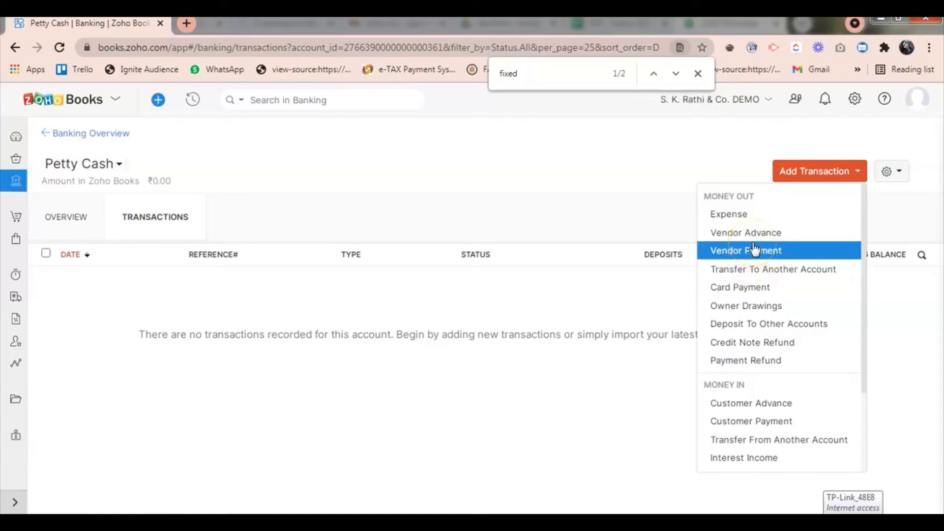
{"action": "left_click", "coordinate": [753, 276]}
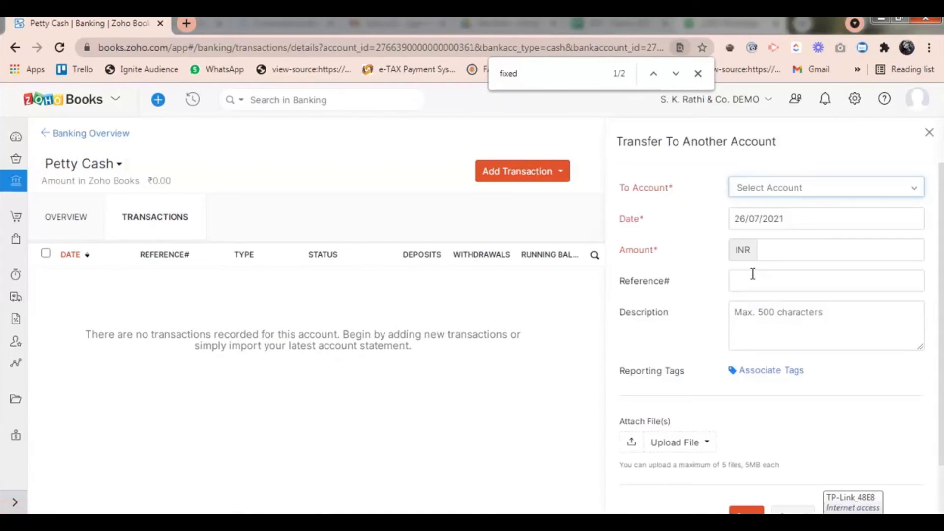
{"action": "left_click", "coordinate": [782, 190]}
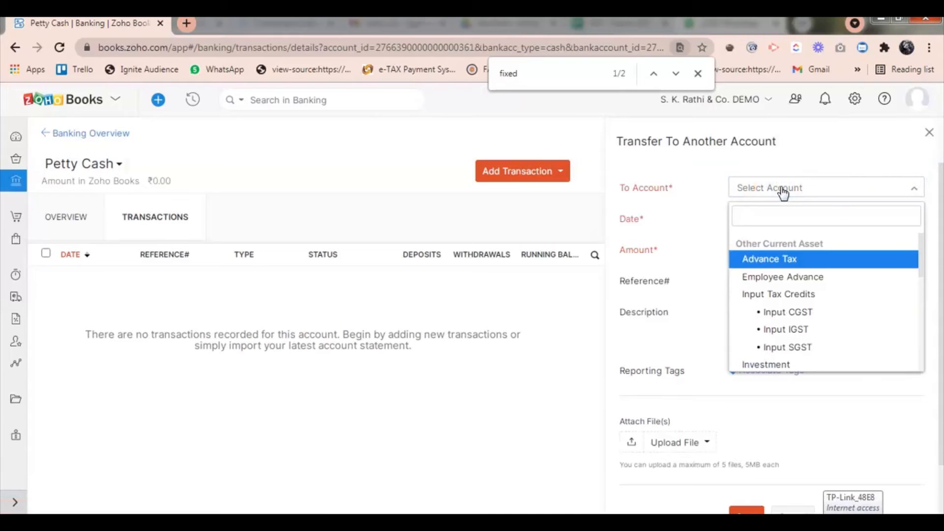
{"action": "type", "text": "Fix"}
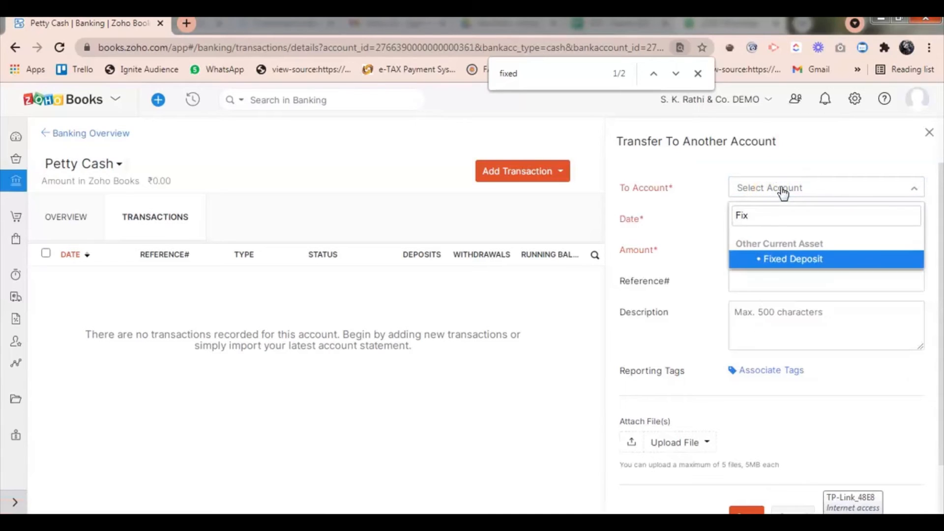
{"action": "key", "text": "Return"}
{"action": "left_click", "coordinate": [794, 251]}
{"action": "type", "text": "100000"}
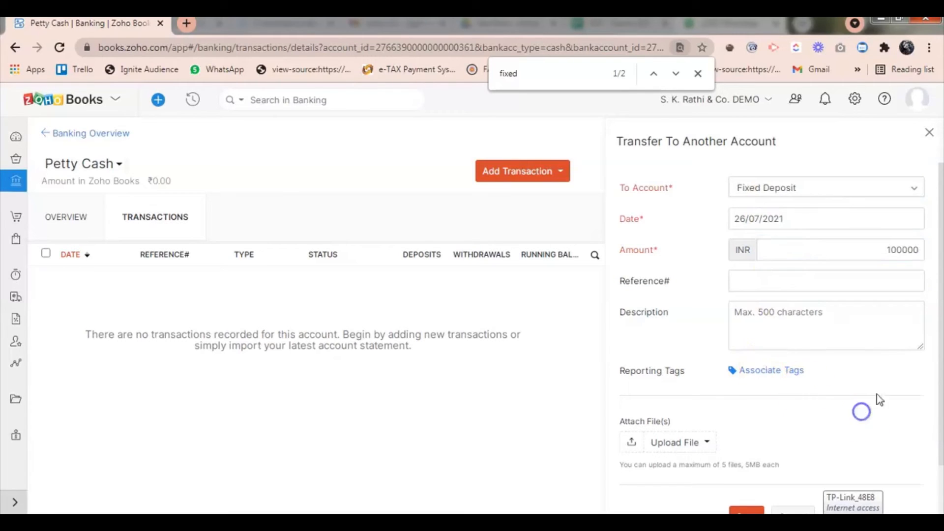
{"action": "scroll", "coordinate": [934, 400], "scroll_direction": "down", "scroll_amount": 1}
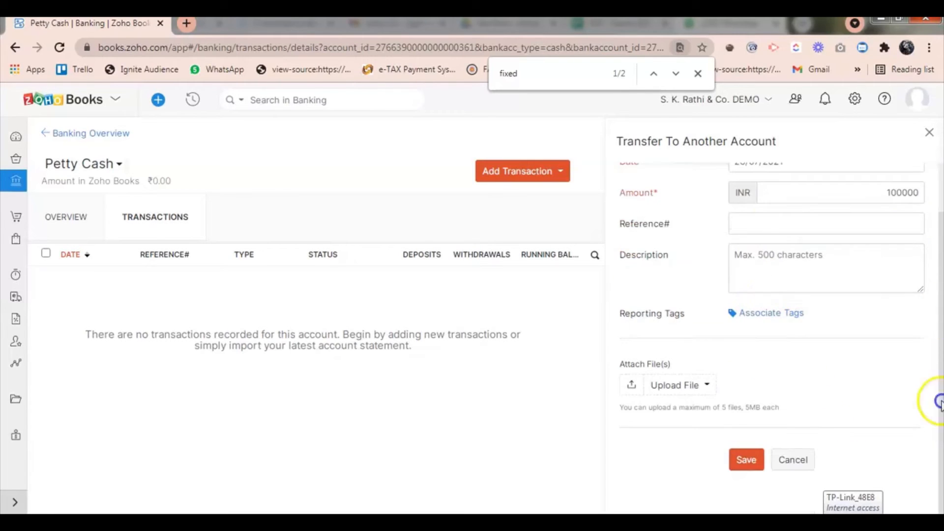
{"action": "left_click", "coordinate": [748, 467]}
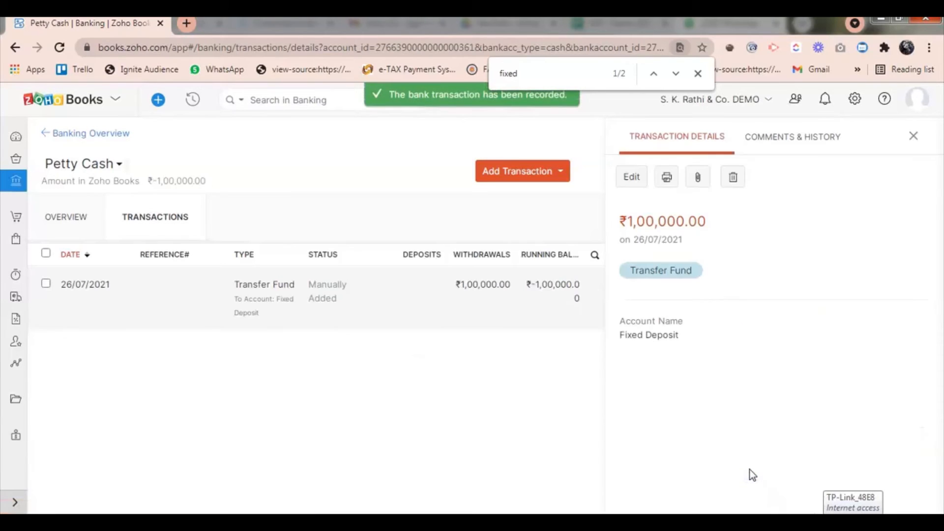
- Return to the chart of accounts and close the browser's page search
{"action": "left_click", "coordinate": [21, 364]}
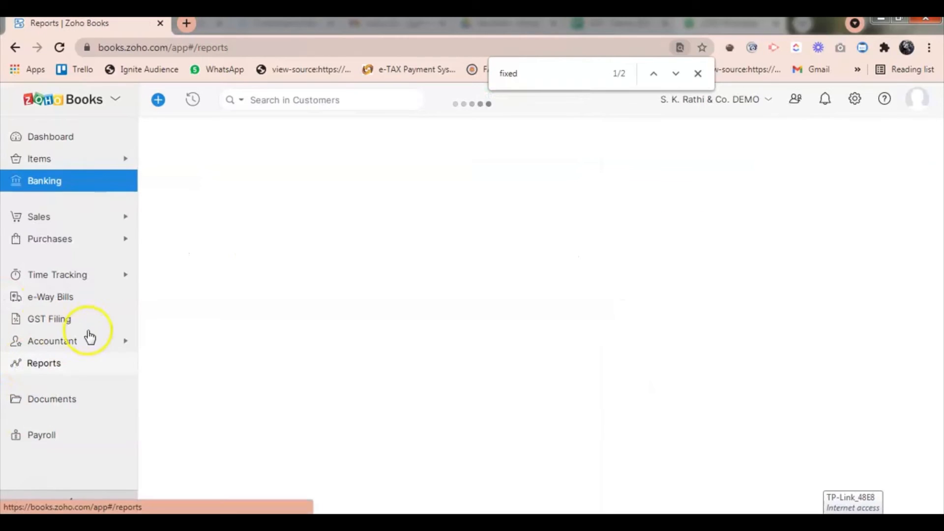
{"action": "left_click", "coordinate": [92, 328]}
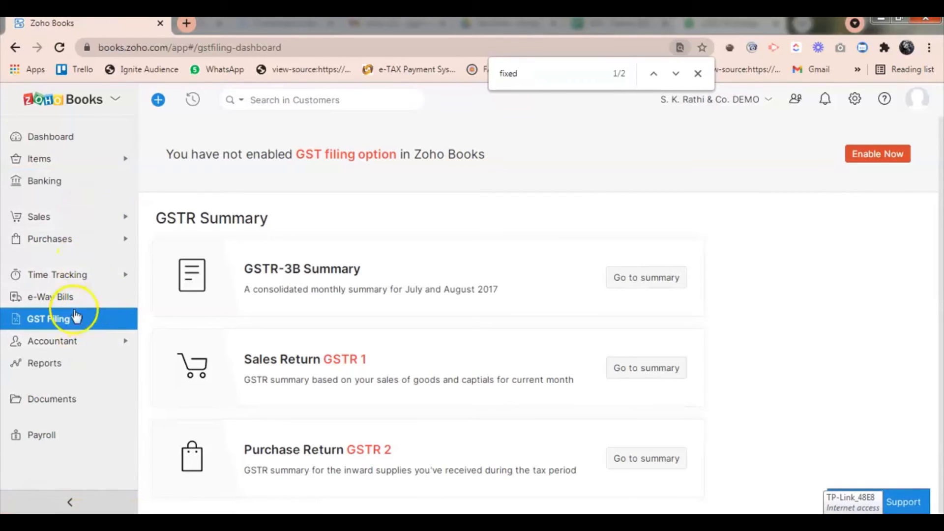
{"action": "left_click", "coordinate": [83, 342]}
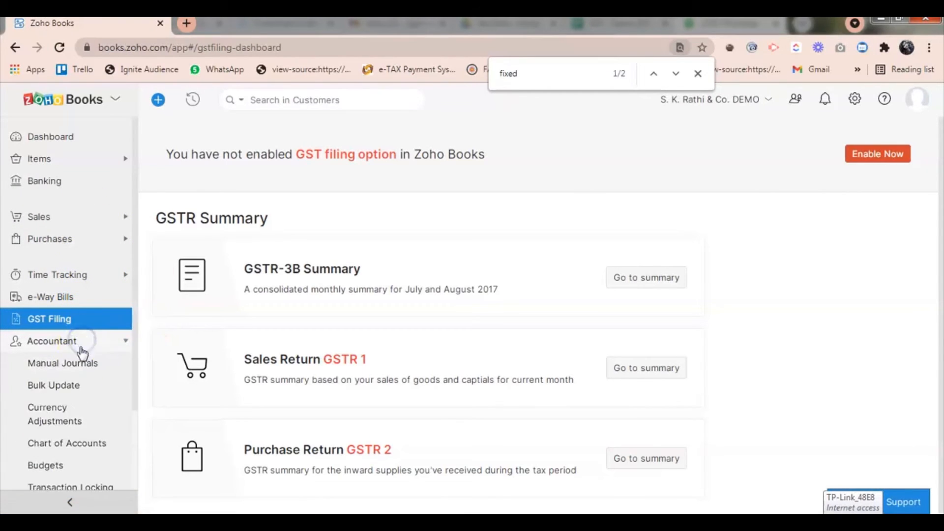
{"action": "left_click", "coordinate": [67, 443]}
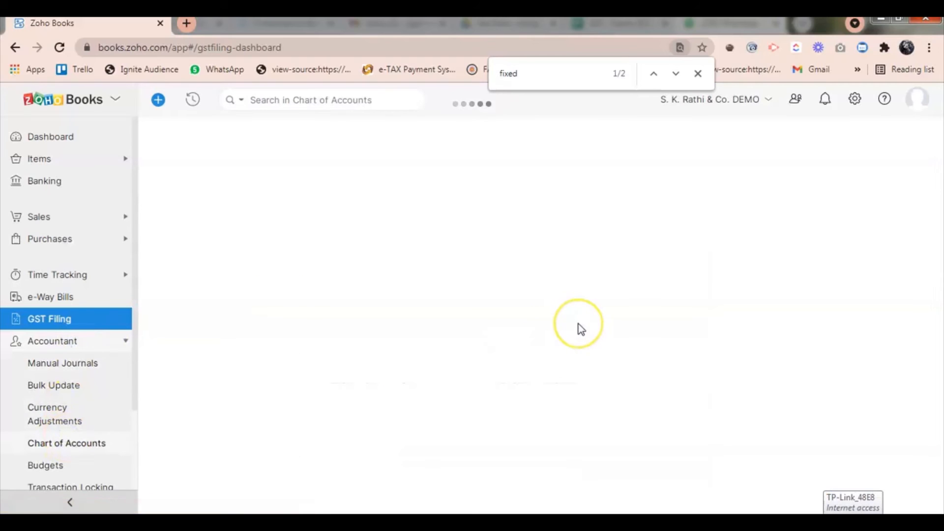
{"action": "left_click", "coordinate": [697, 75]}
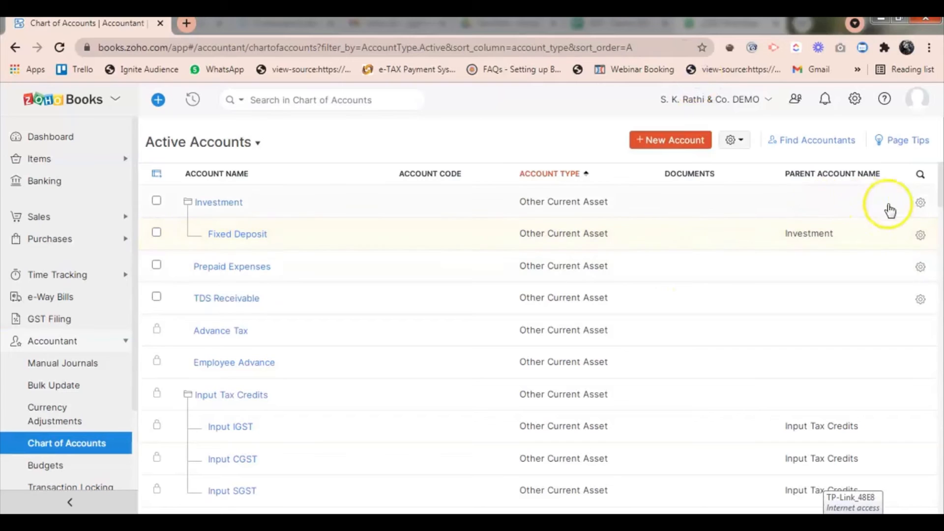
- Edit the Fixed Deposit account: set its account code to FA01, add it to the dashboard watchlist, and save
{"action": "left_click", "coordinate": [928, 245]}
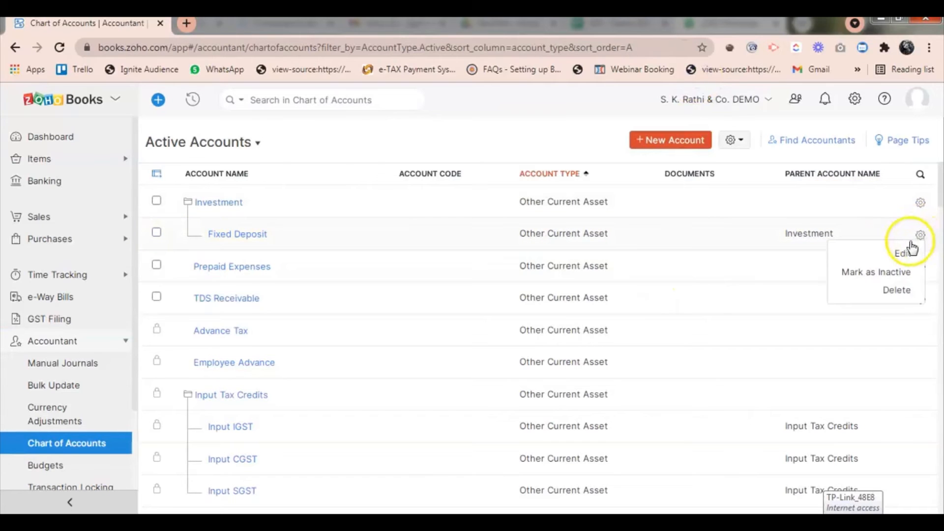
{"action": "left_click", "coordinate": [905, 249]}
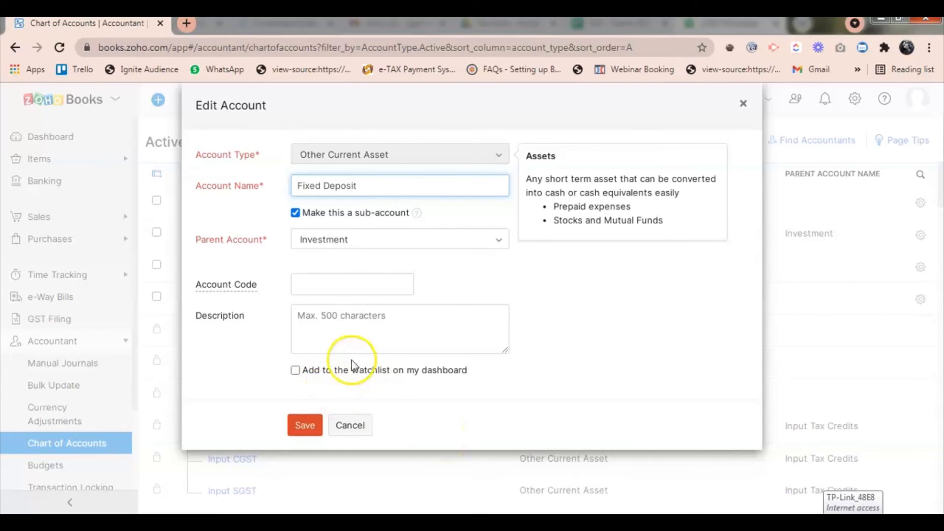
{"action": "left_click", "coordinate": [361, 286]}
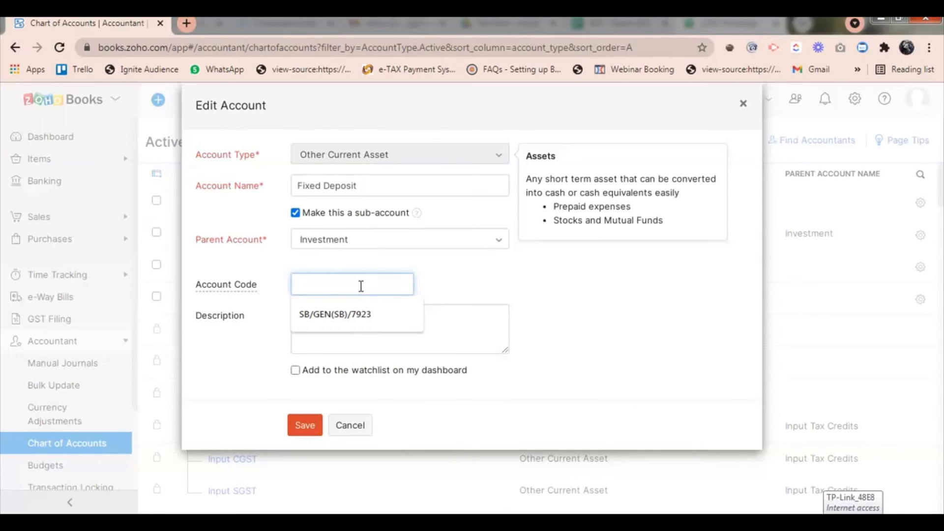
{"action": "type", "text": "FA01"}
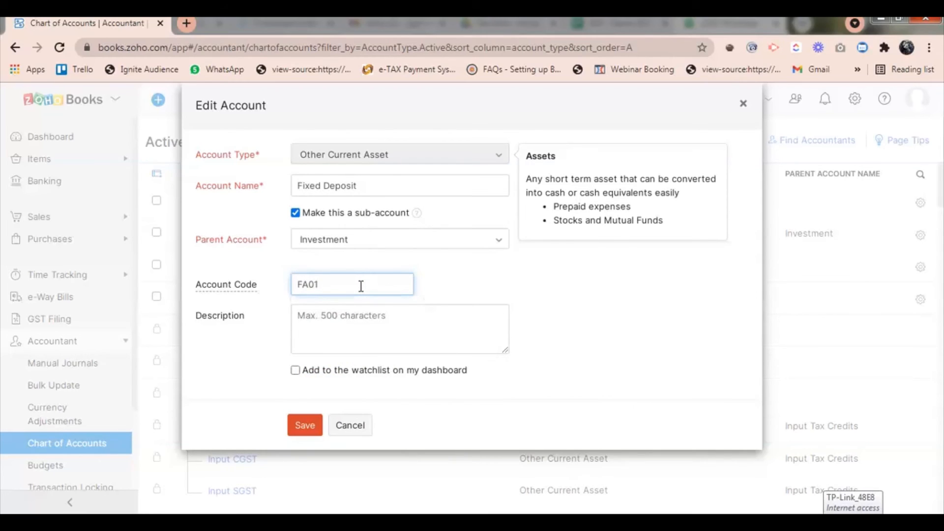
{"action": "left_click", "coordinate": [355, 334]}
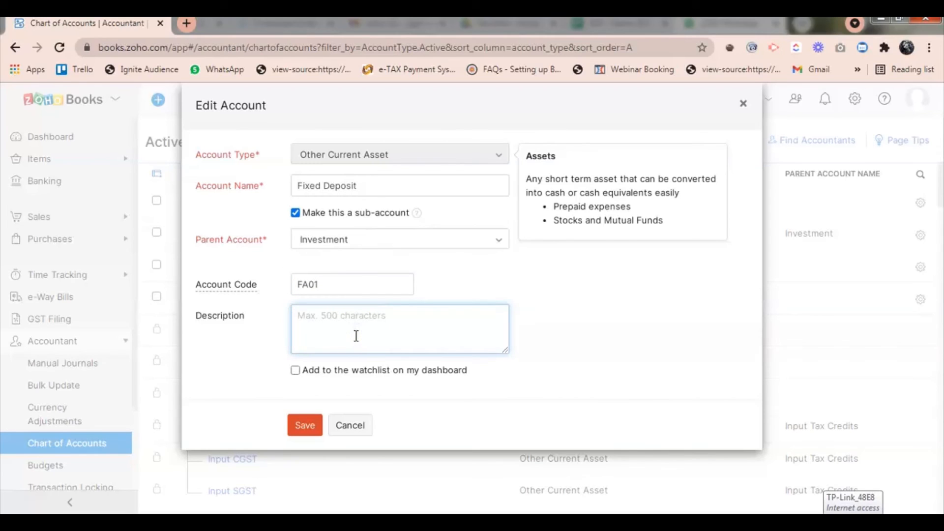
{"action": "left_click", "coordinate": [294, 370]}
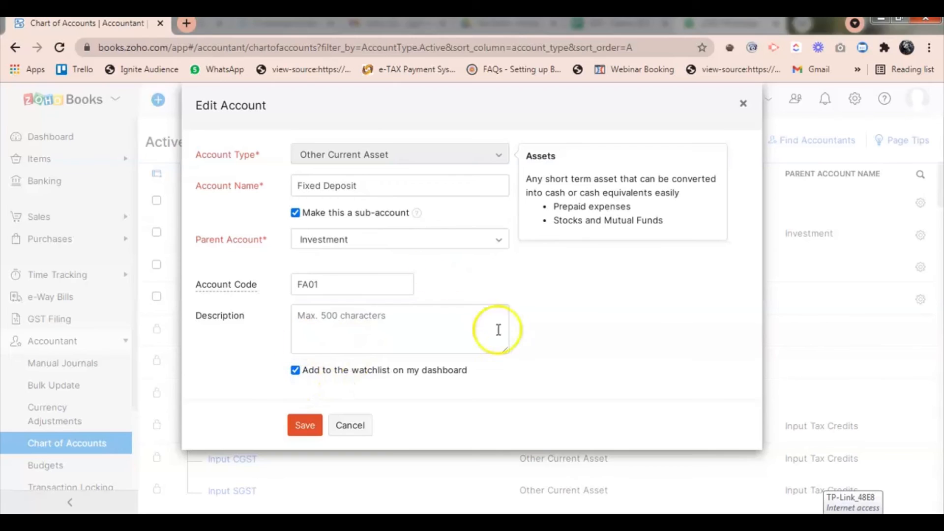
{"action": "left_click", "coordinate": [304, 426]}
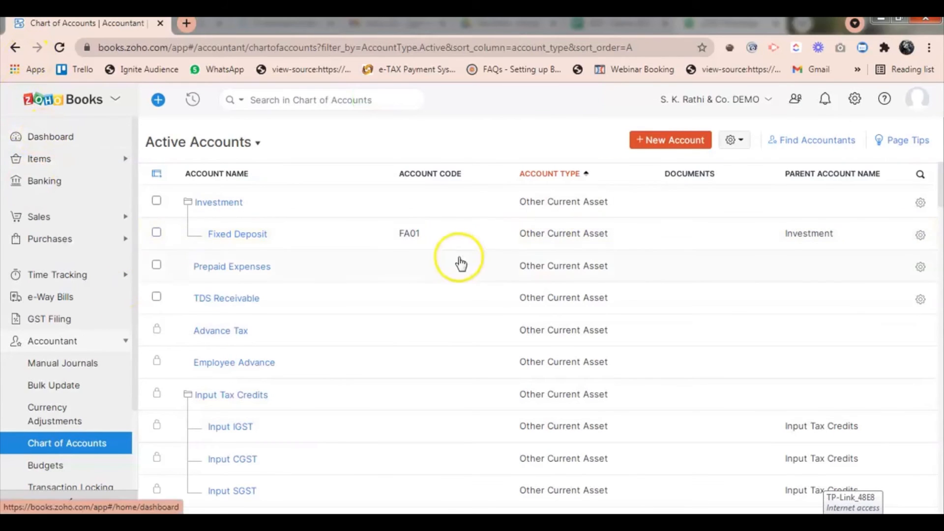
- Check the Fixed Deposit entry in the dashboard's Account Watchlist, and look over the other dashboard sections
{"action": "left_click", "coordinate": [67, 136]}
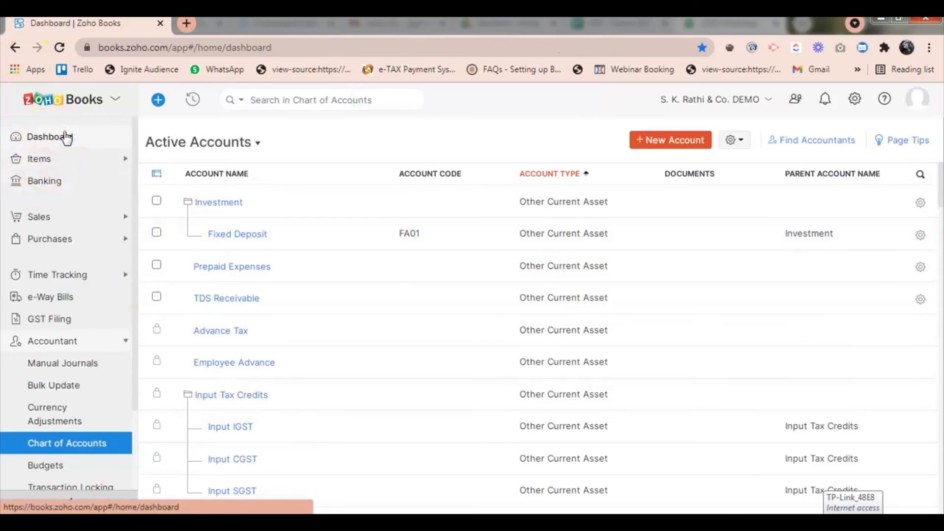
{"action": "left_click_drag", "start_coordinate": [939, 186], "coordinate": [940, 387]}
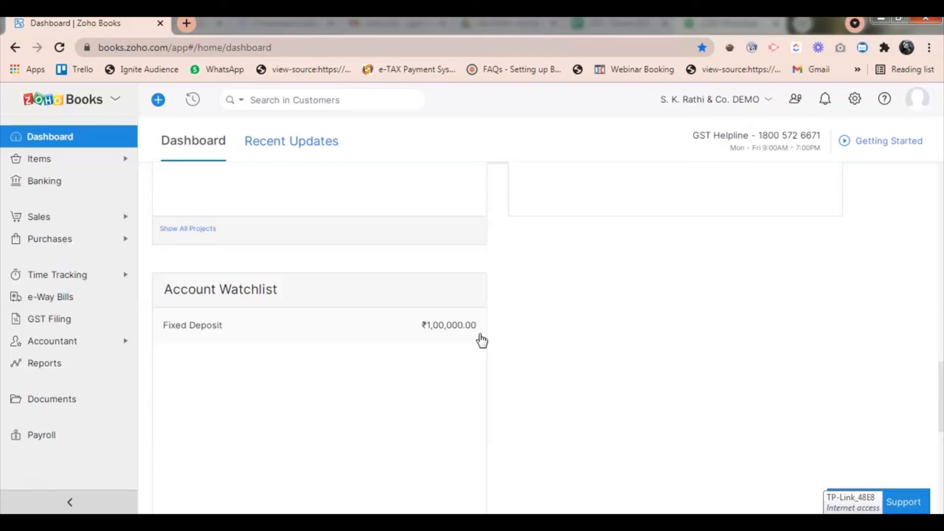
{"action": "left_click_drag", "start_coordinate": [941, 373], "coordinate": [942, 390]}
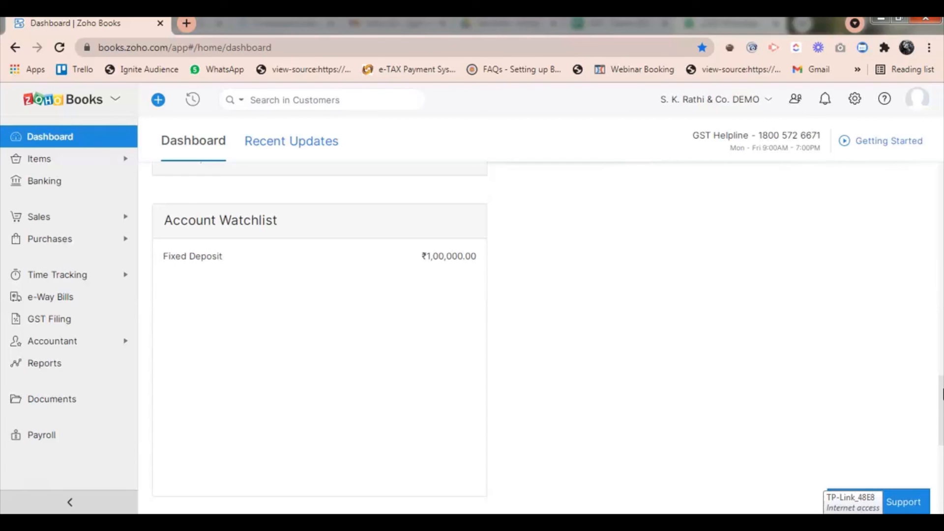
{"action": "left_click_drag", "start_coordinate": [941, 394], "coordinate": [942, 446]}
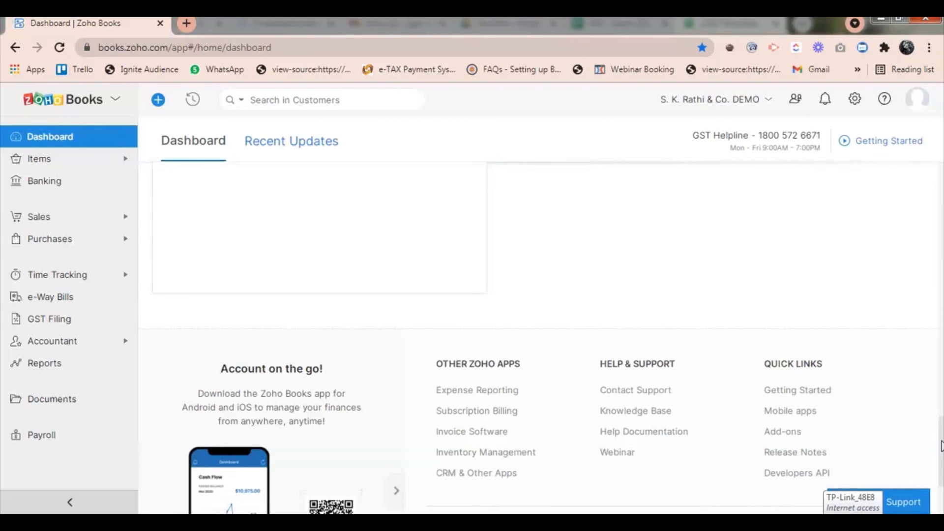
{"action": "left_click_drag", "start_coordinate": [941, 446], "coordinate": [912, 275]}
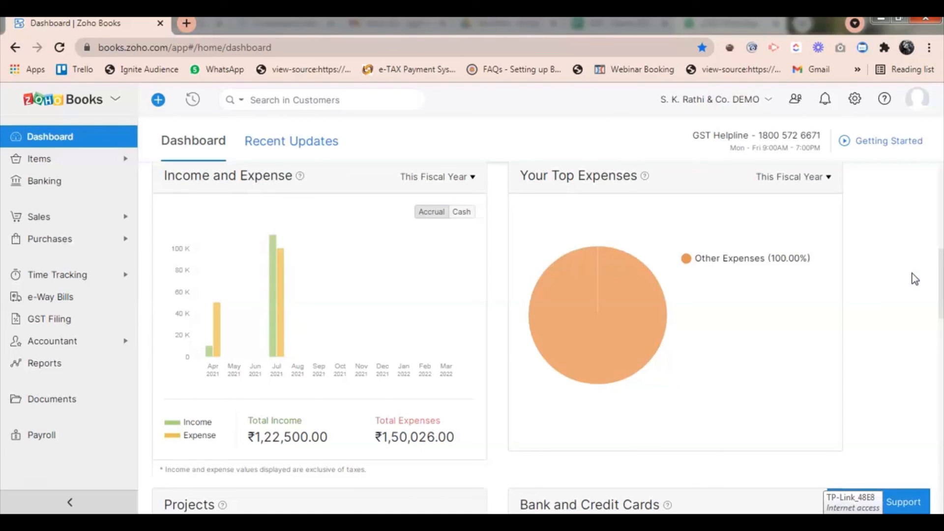
{"action": "left_click_drag", "start_coordinate": [932, 271], "coordinate": [915, 190]}
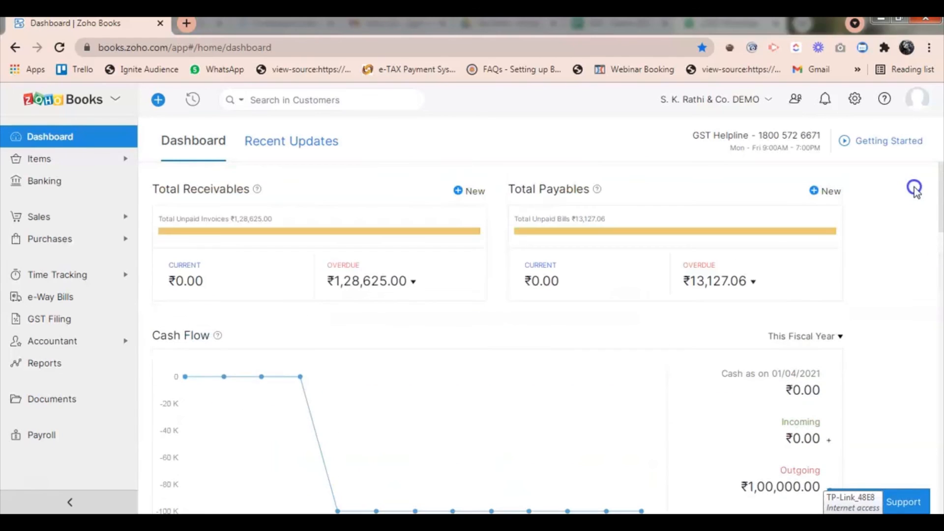